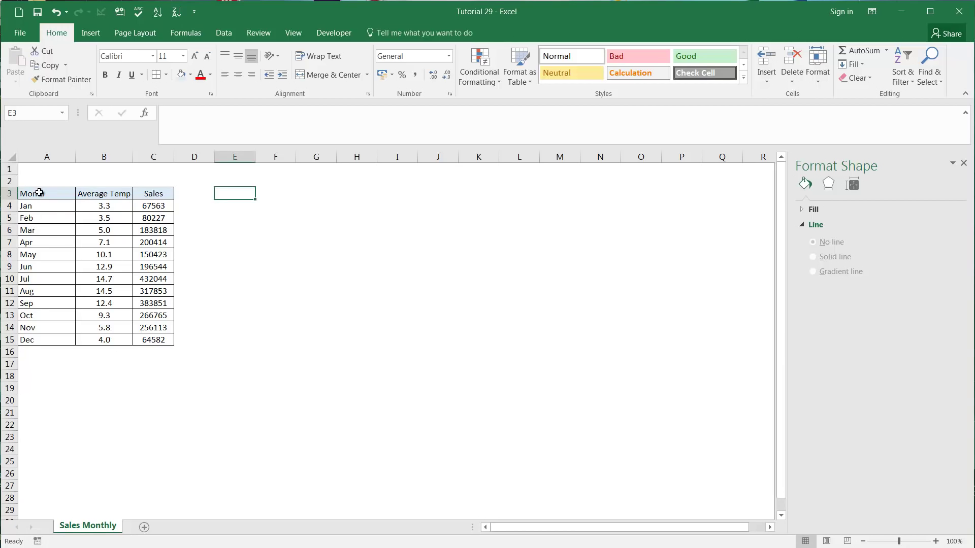
Step: Select the Month, Average Temp and Sales table in A3:C15
left_click_drag(39, 193, 161, 340)
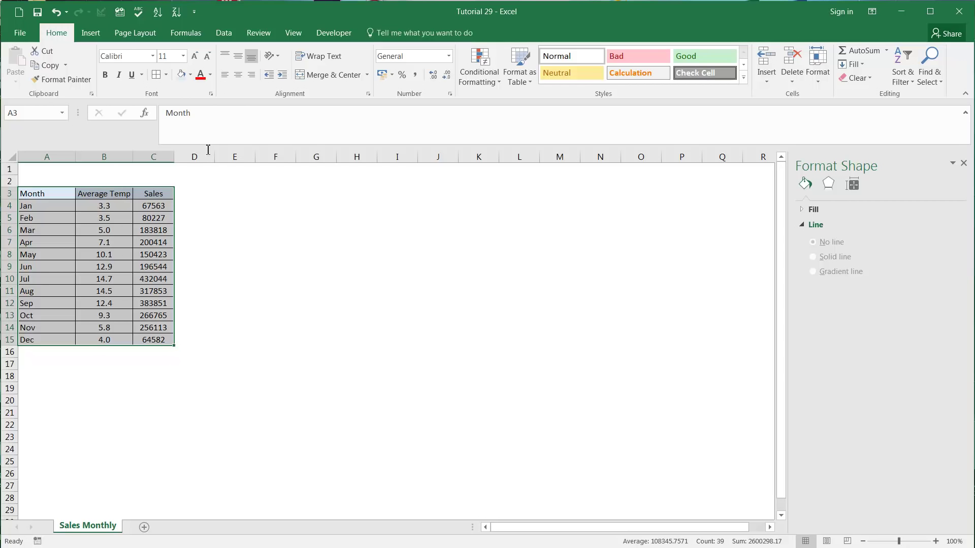
Step: Insert a basic 2-D line chart of the table and move it beside the data
left_click(94, 35)
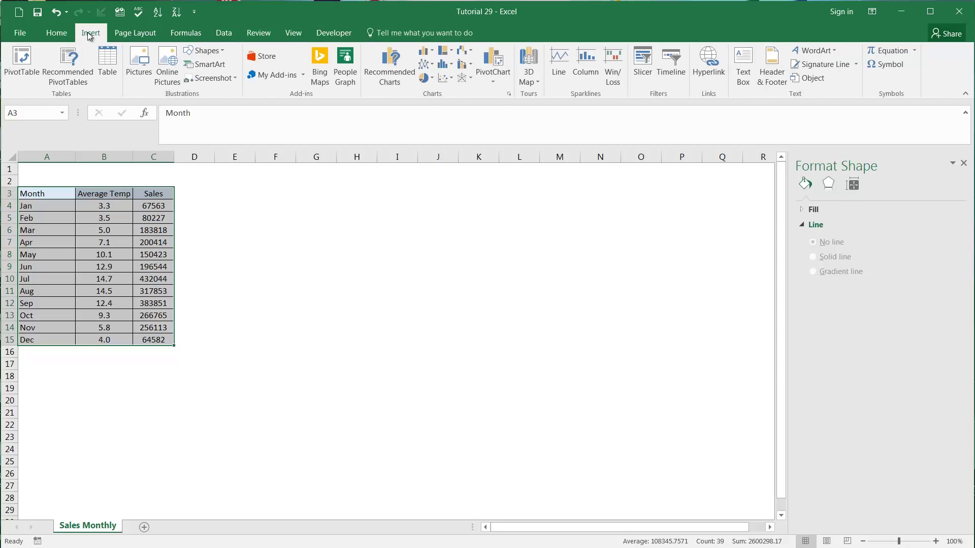
left_click(429, 65)
left_click(435, 103)
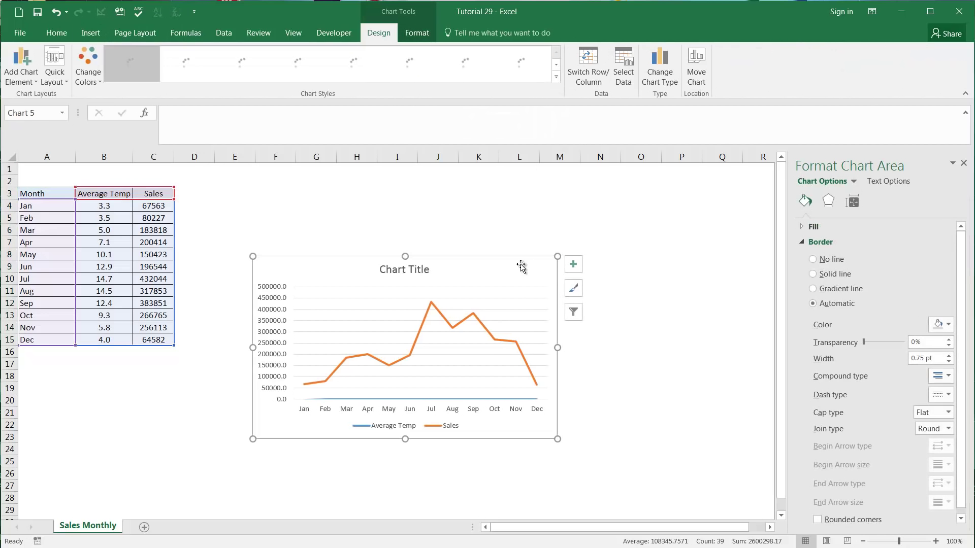
left_click_drag(484, 242, 411, 154)
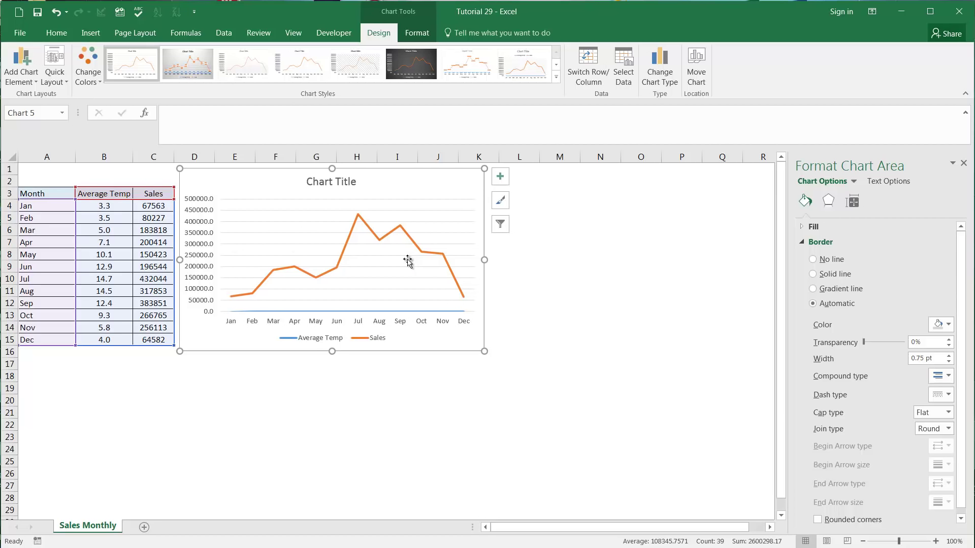
Step: Format the Sales series to plot on the secondary axis
right_click(367, 228)
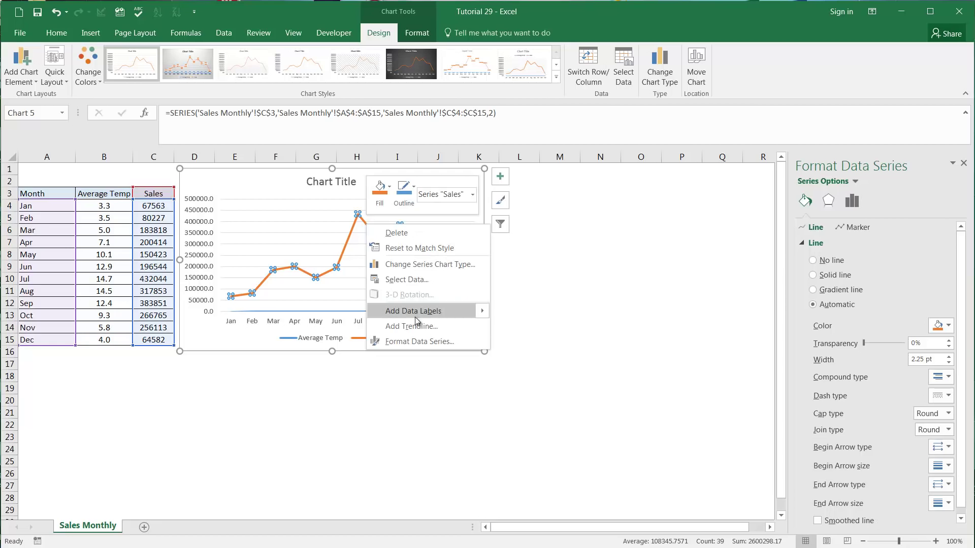
left_click(428, 342)
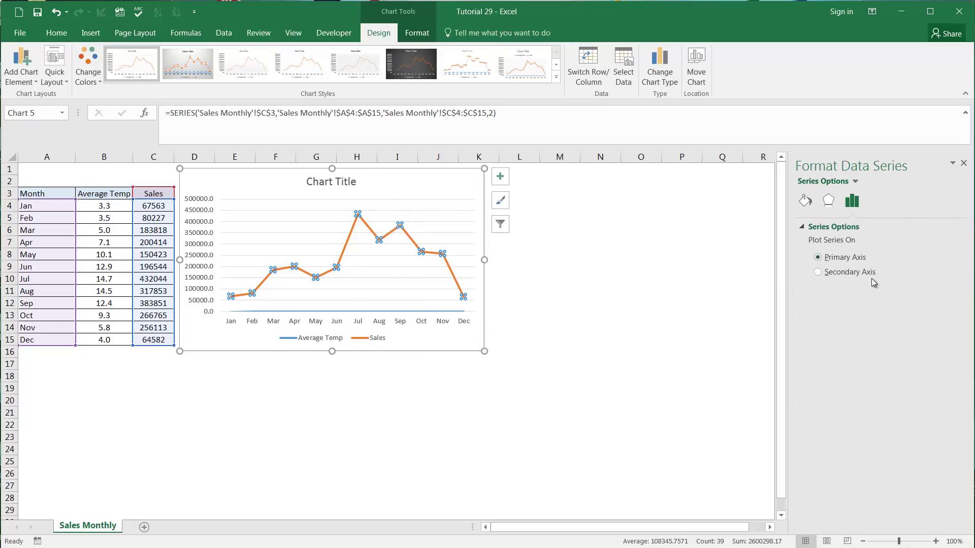
left_click(818, 272)
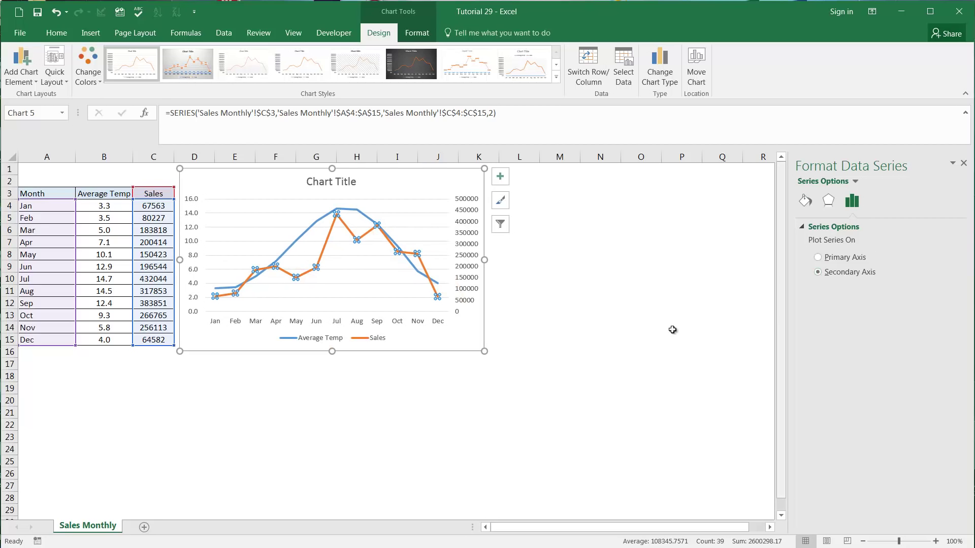
left_click(582, 325)
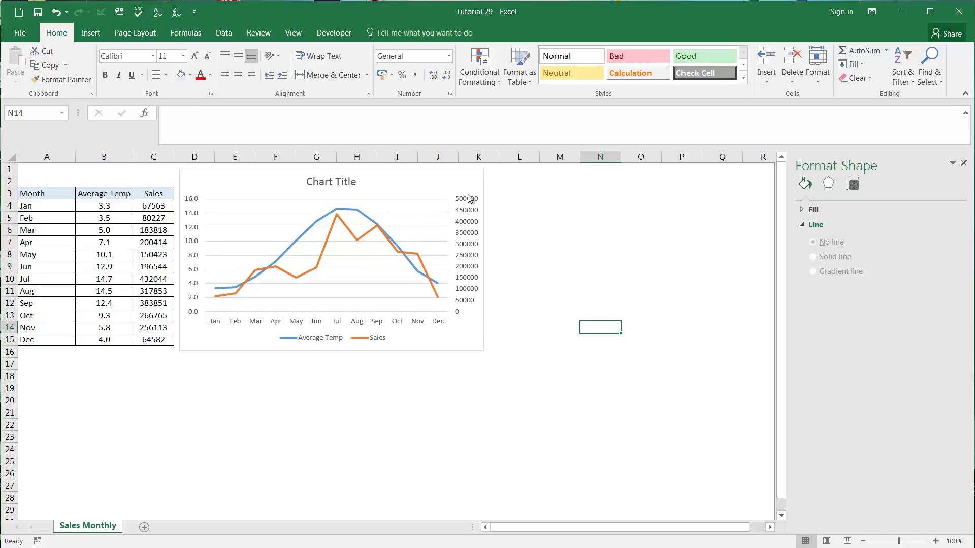
right_click(303, 232)
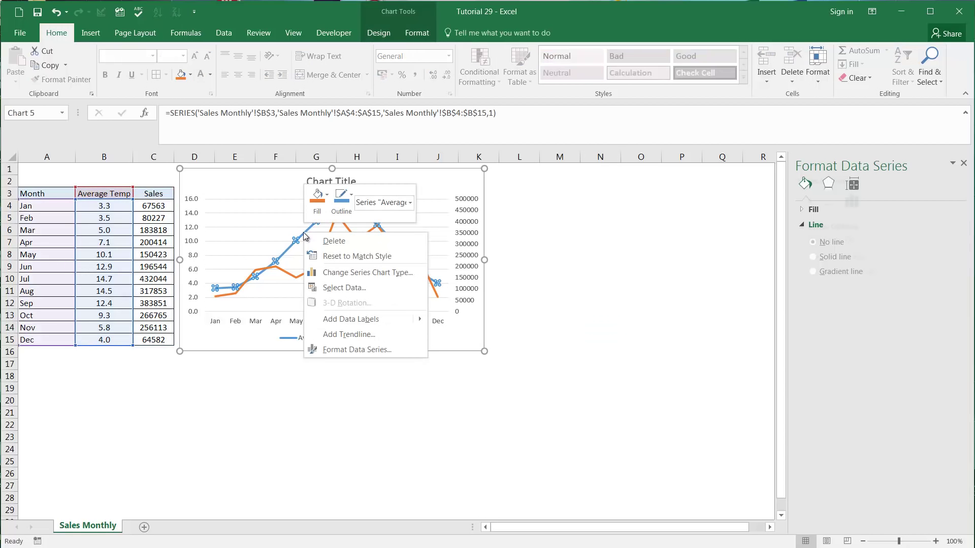
left_click(373, 349)
left_click(828, 273)
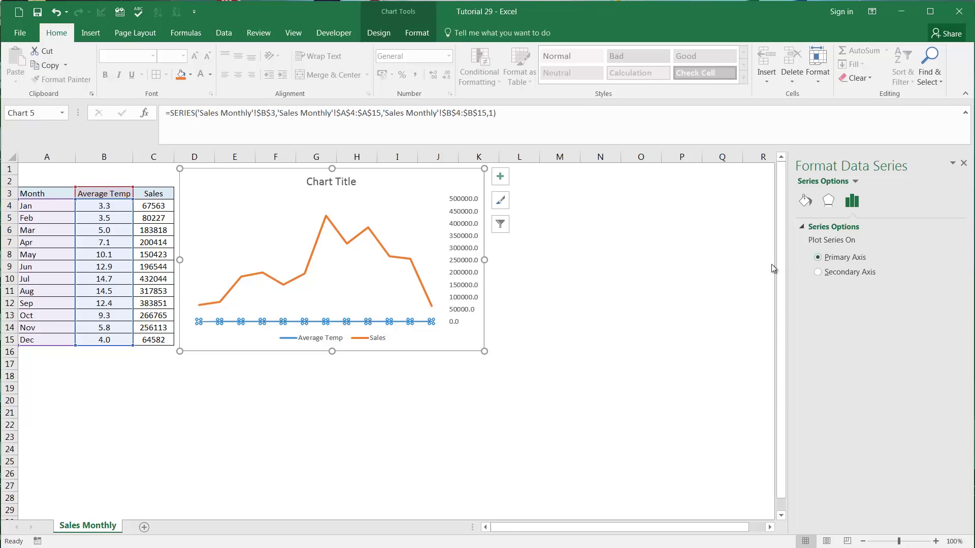
left_click(569, 276)
left_click(542, 239)
key("ctrl+z")
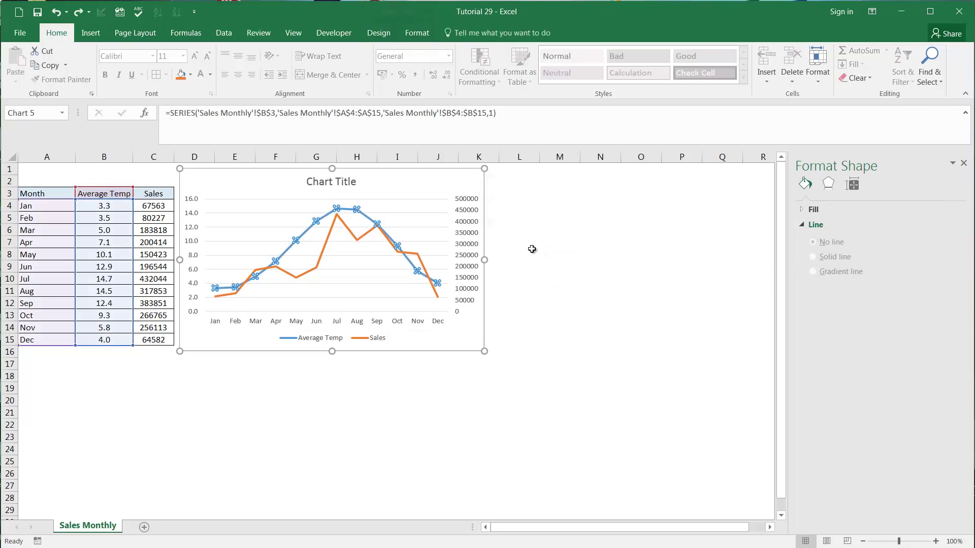
left_click(598, 308)
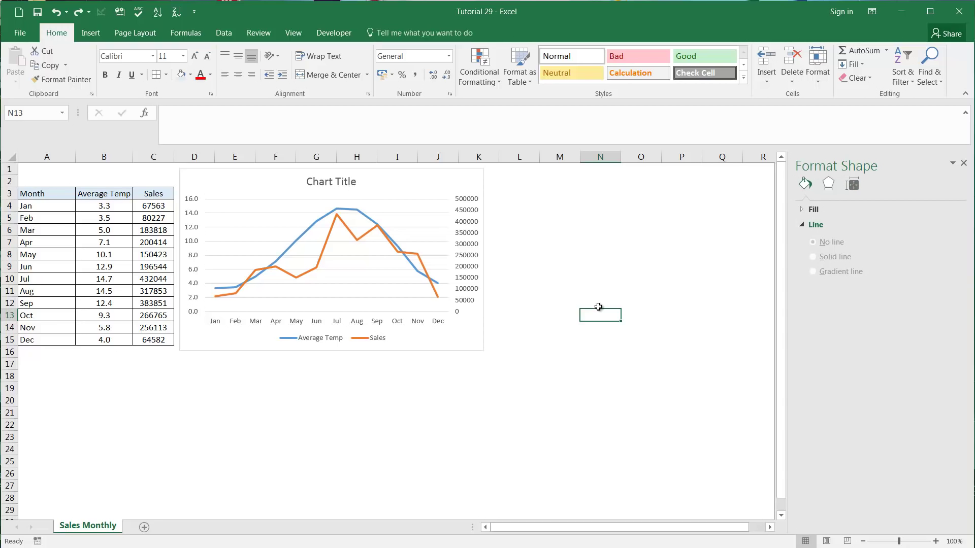
Step: Delete the existing chart and reselect the Month, Average Temp and Sales table
left_click(468, 187)
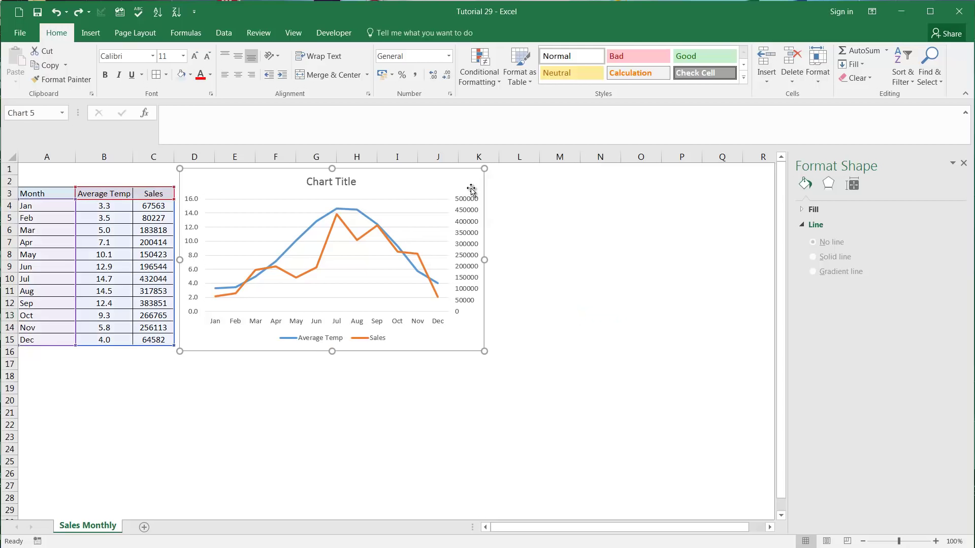
key("Delete")
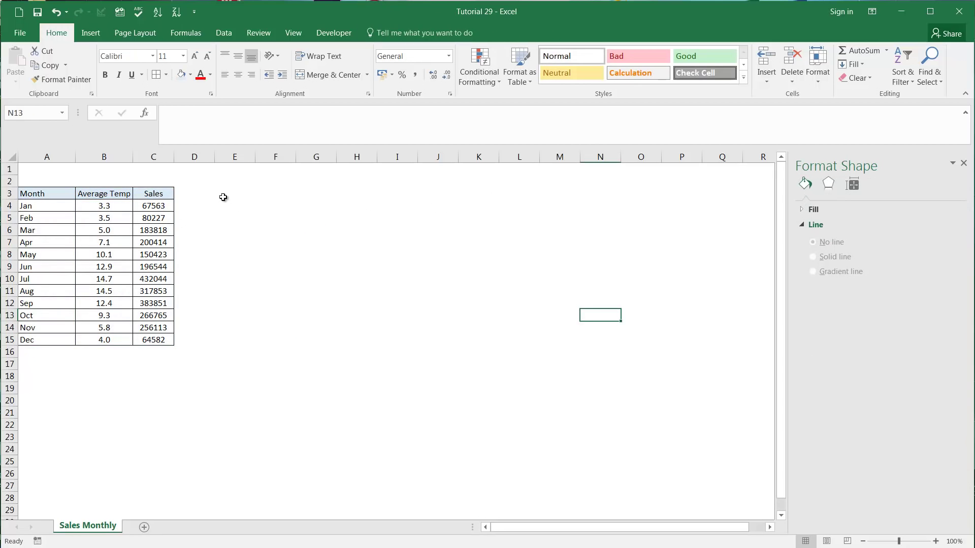
left_click_drag(51, 194, 163, 328)
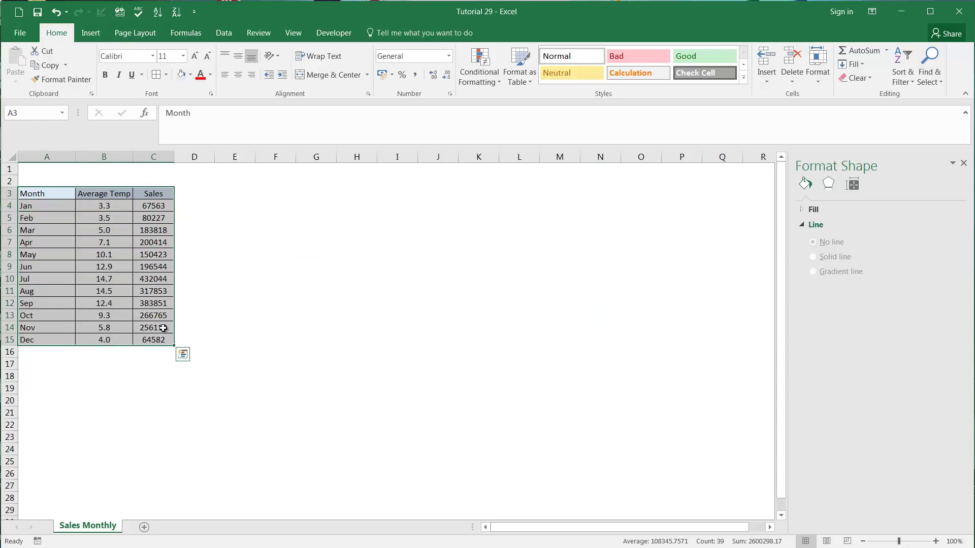
Step: Insert a 2-D clustered column chart and move it up-left beside the table
left_click(90, 33)
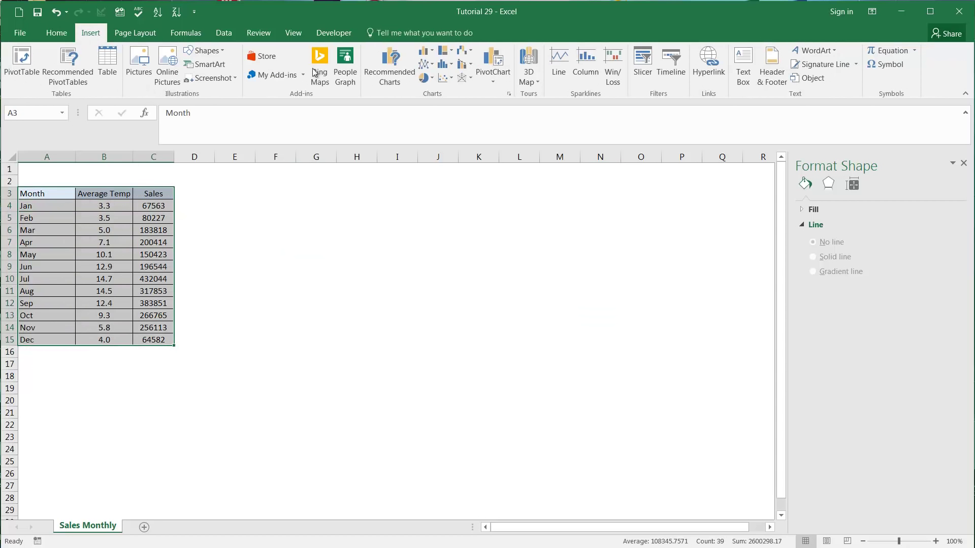
left_click(424, 50)
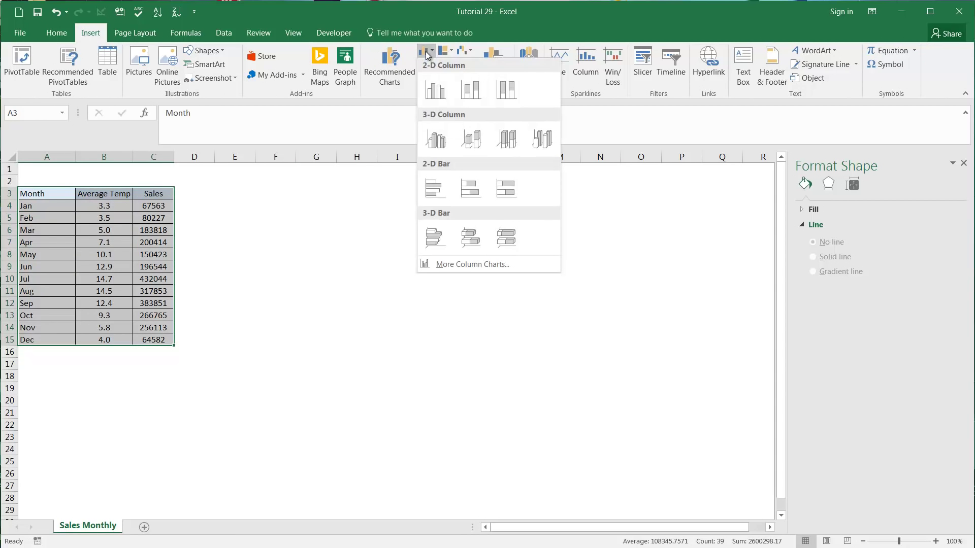
left_click(436, 94)
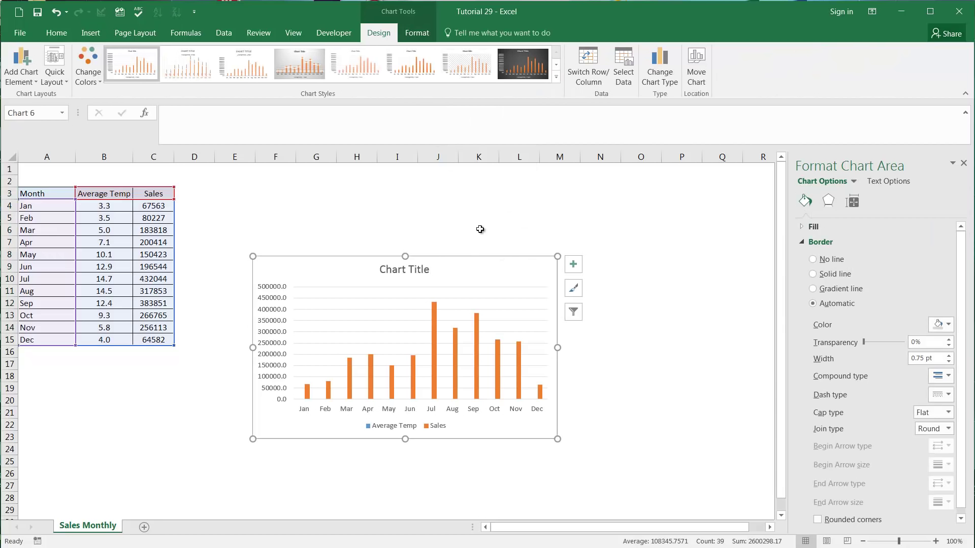
left_click(479, 229)
left_click_drag(522, 263, 442, 182)
left_click(644, 288)
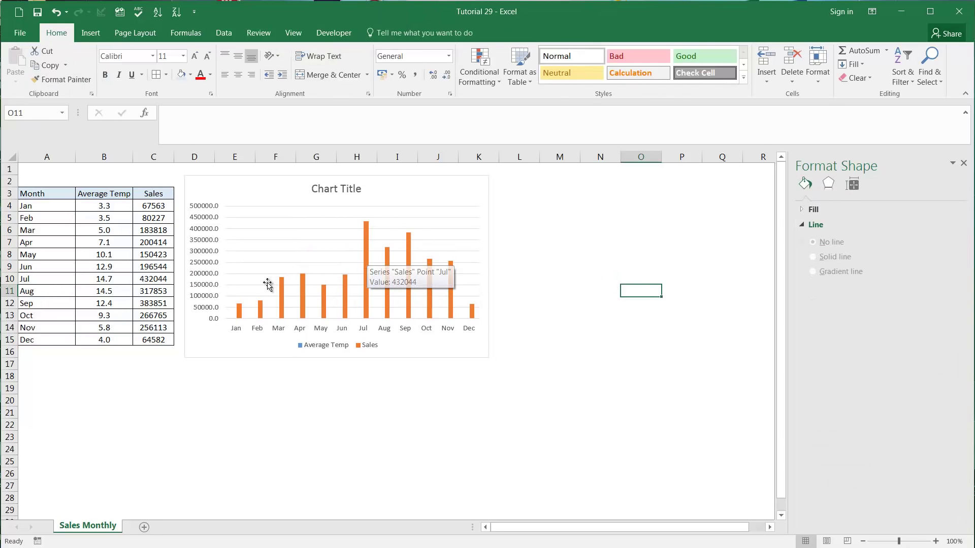
Step: Change the Sales series chart type to a 2-D Line
right_click(366, 241)
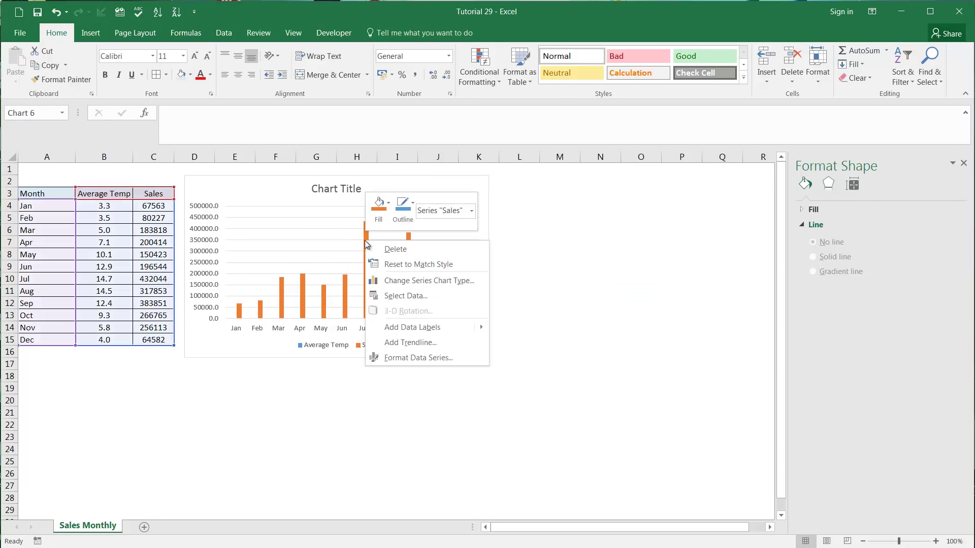
left_click(431, 280)
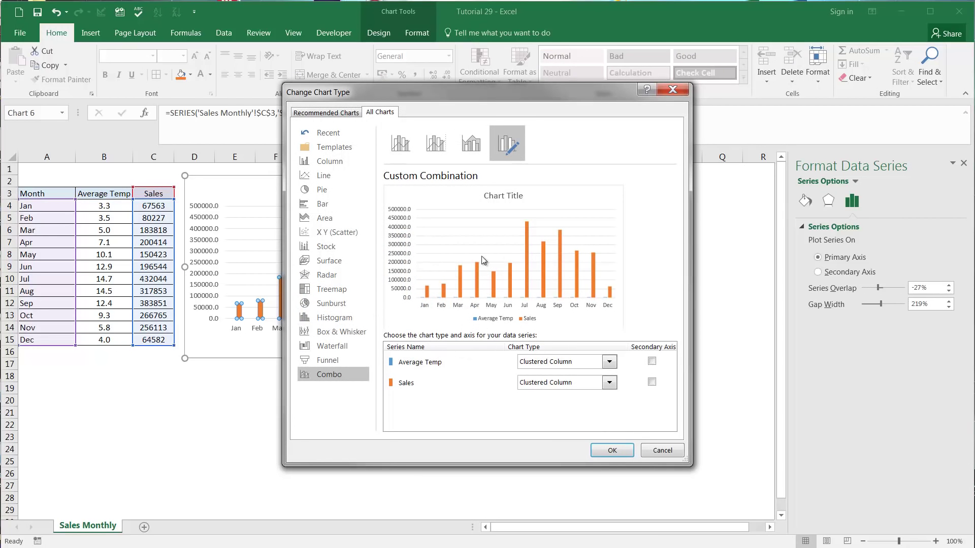
left_click(344, 177)
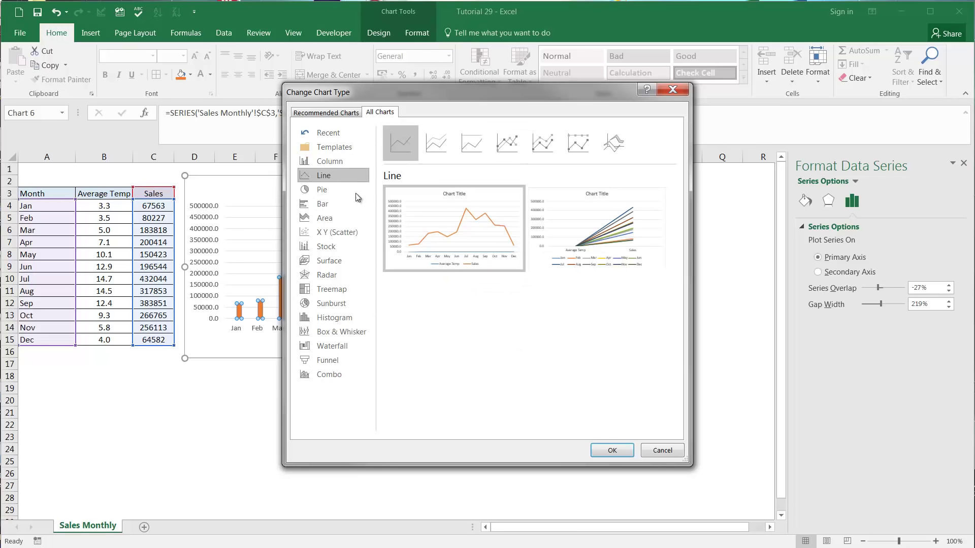
mouse_move(492, 223)
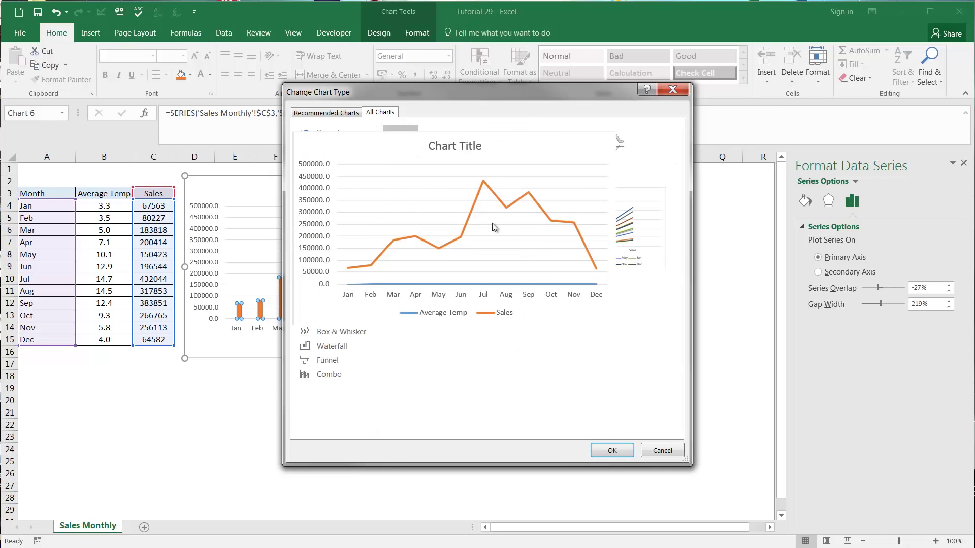
left_click(612, 451)
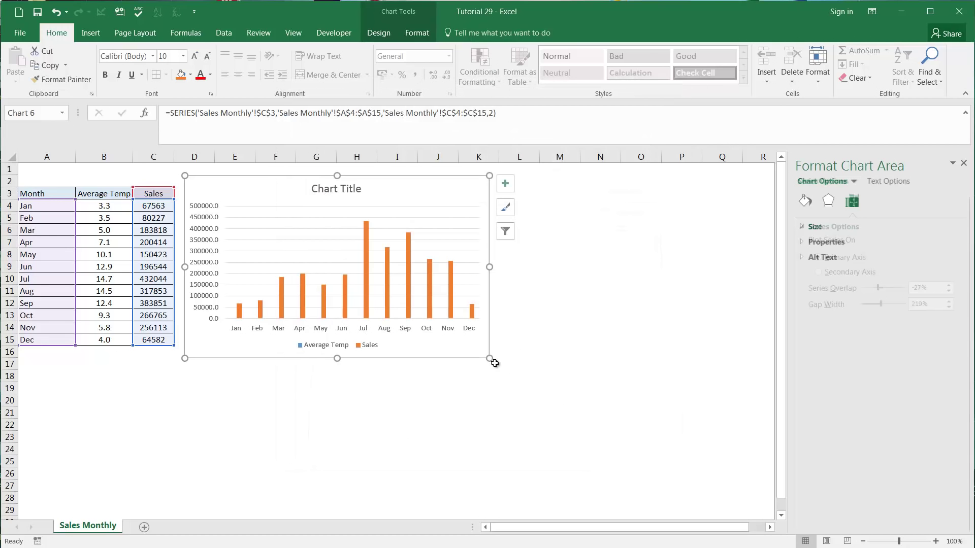
Step: Make a combo chart: Average Temp as Clustered Column on secondary axis, Sales as Line
right_click(391, 319)
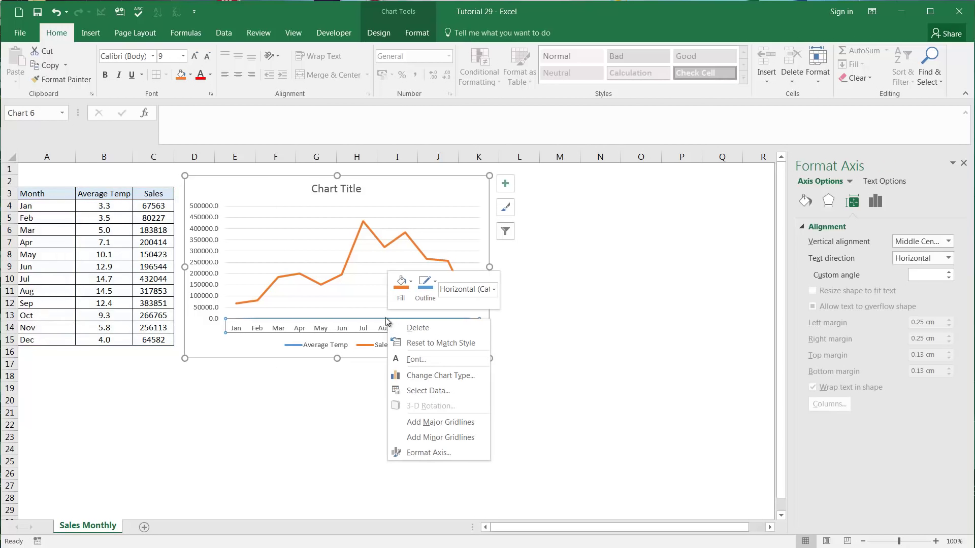
right_click(387, 318)
left_click(453, 360)
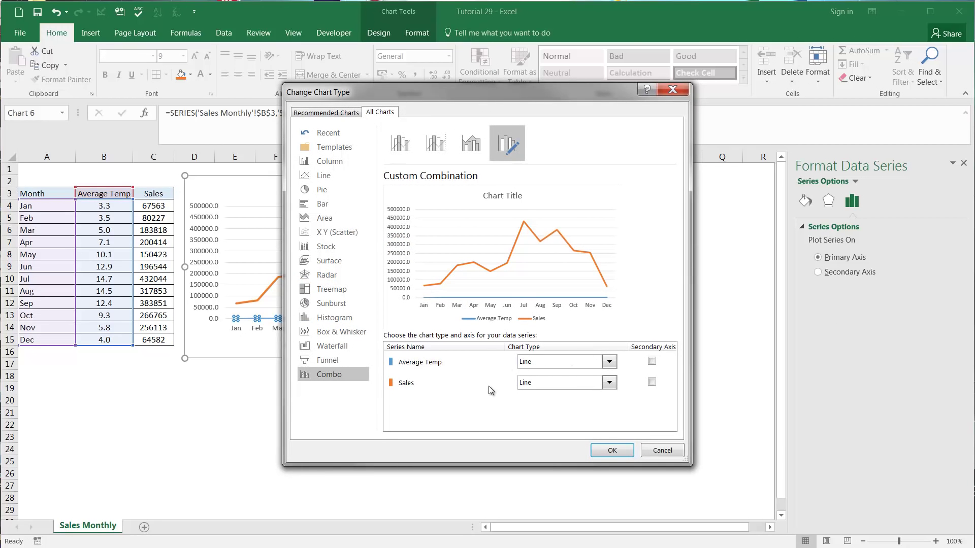
left_click(592, 362)
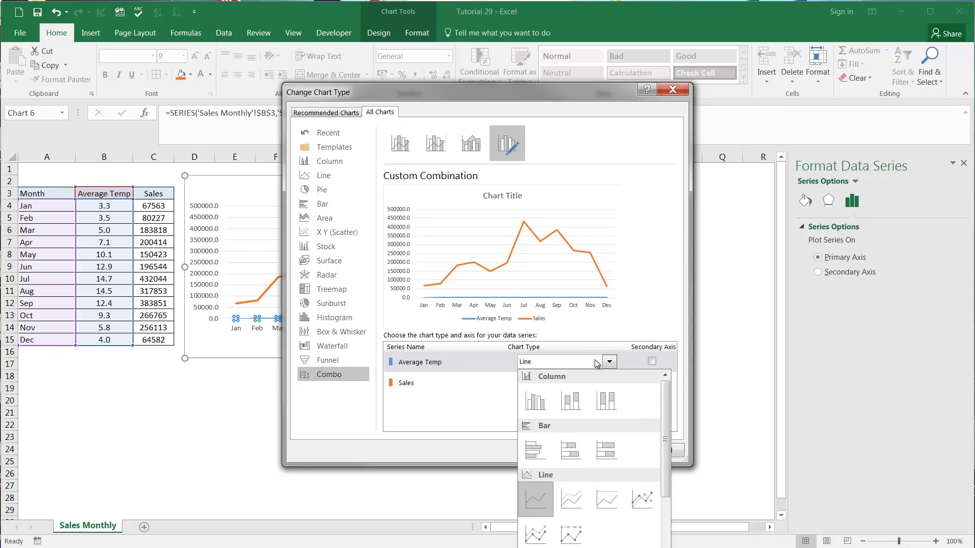
left_click(593, 362)
left_click(553, 382)
left_click(567, 382)
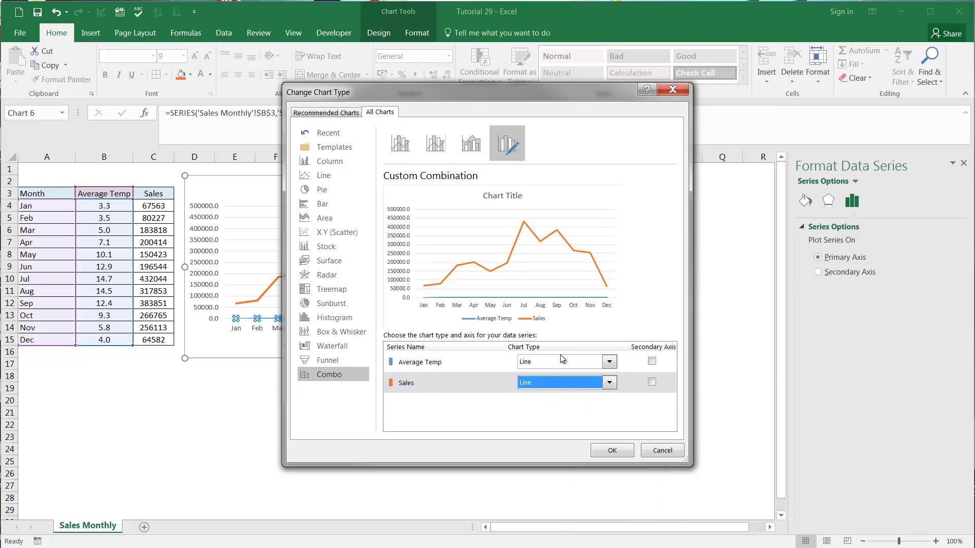
left_click(555, 361)
left_click(555, 361)
left_click(560, 361)
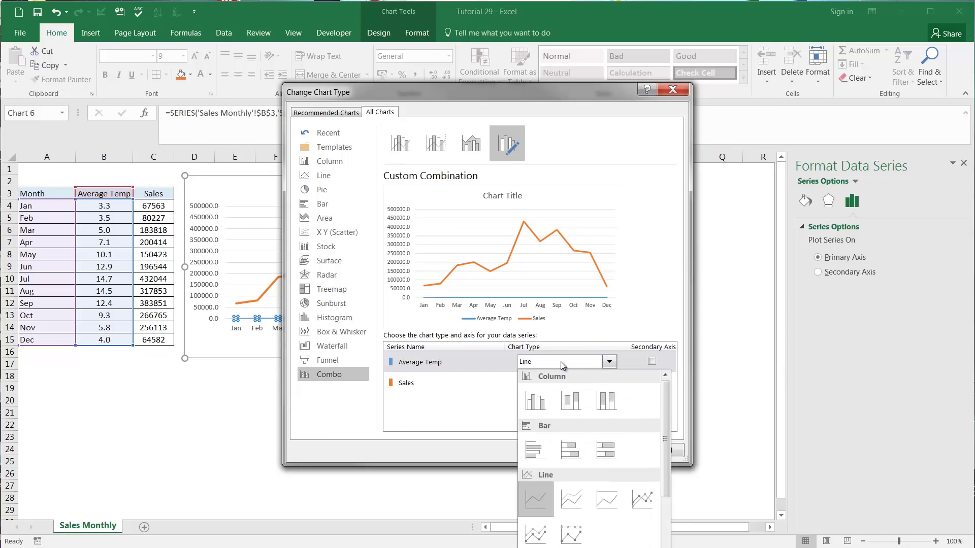
left_click(537, 400)
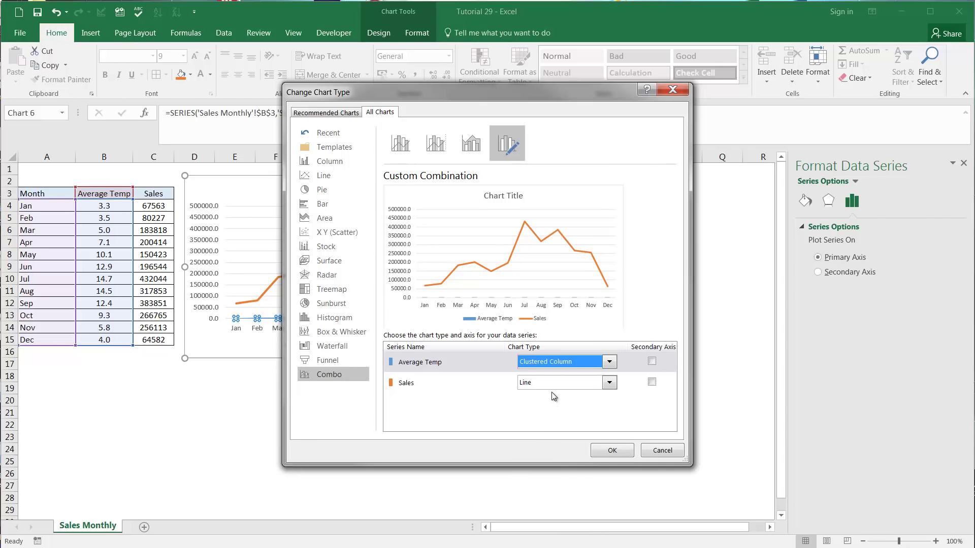
left_click(652, 362)
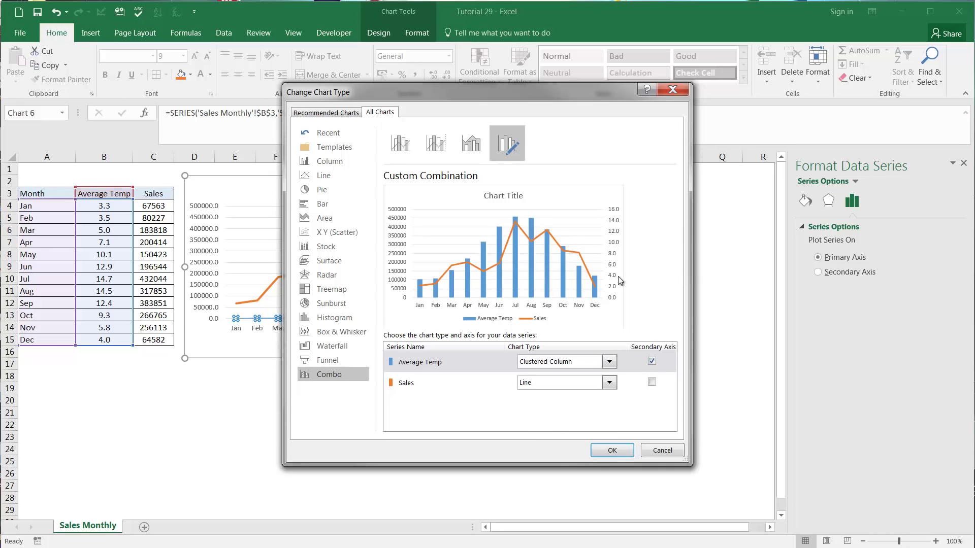
left_click(612, 451)
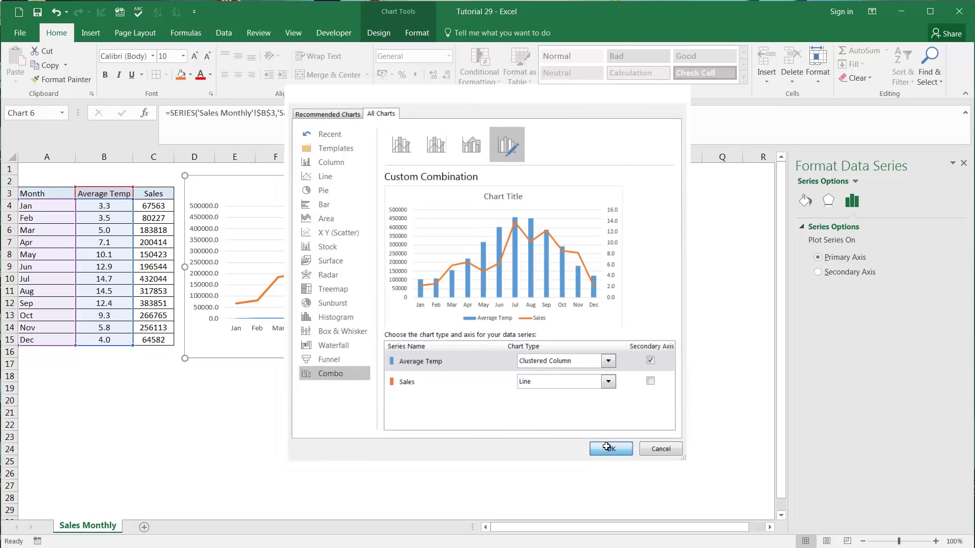
left_click(559, 280)
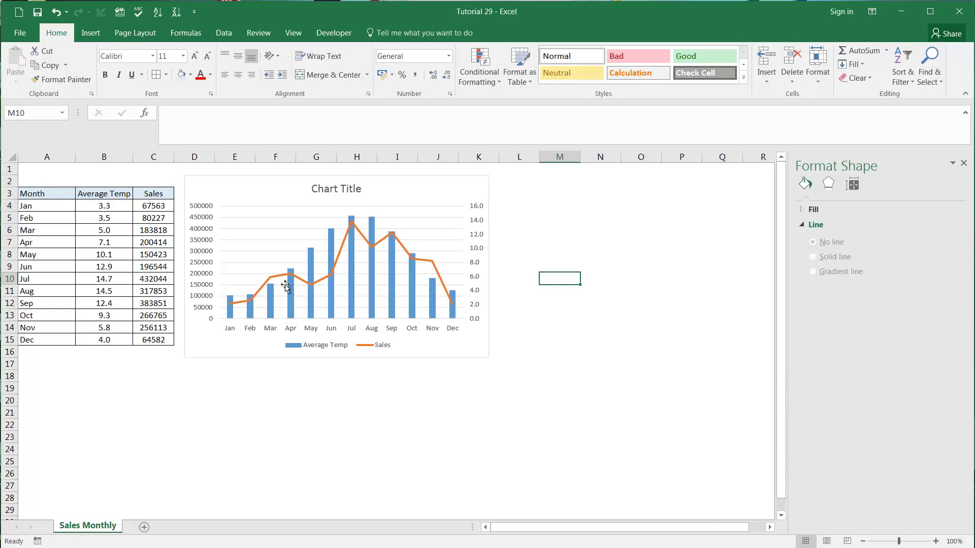
left_click(531, 243)
left_click(528, 203)
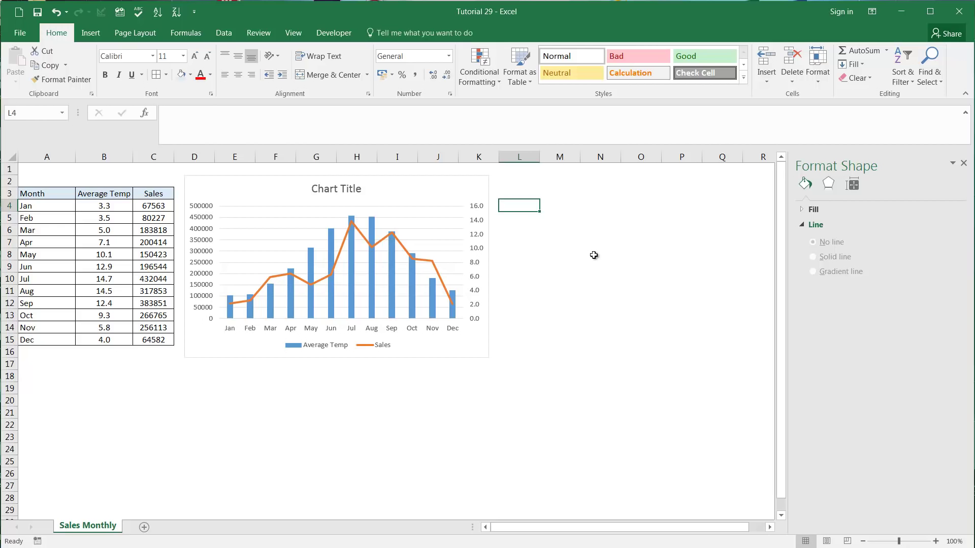
left_click(530, 215)
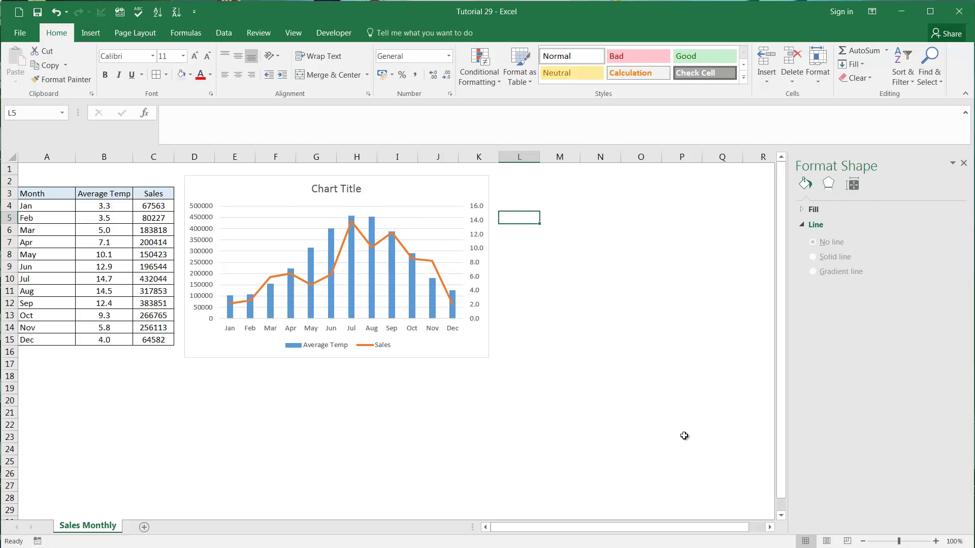